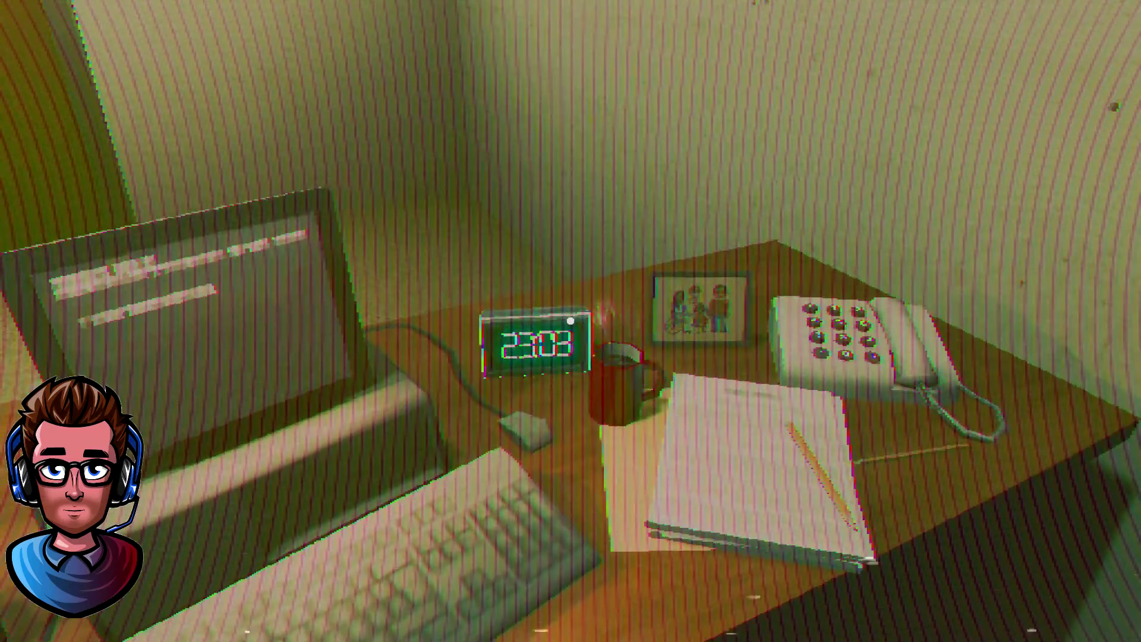
pyautogui.click(570, 321)
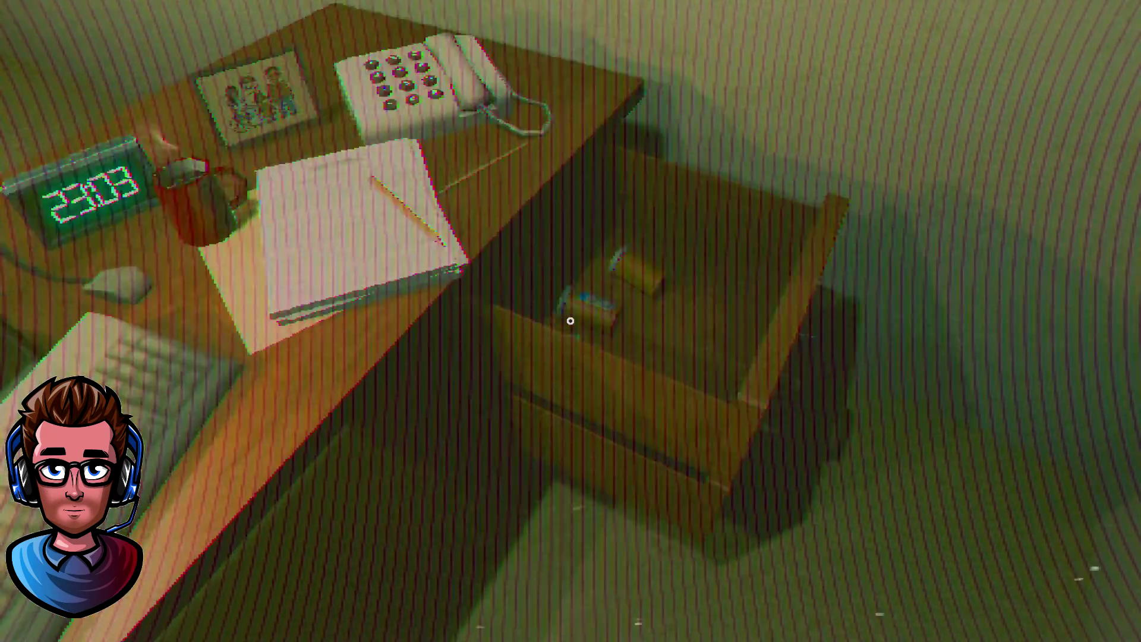
pyautogui.click(571, 321)
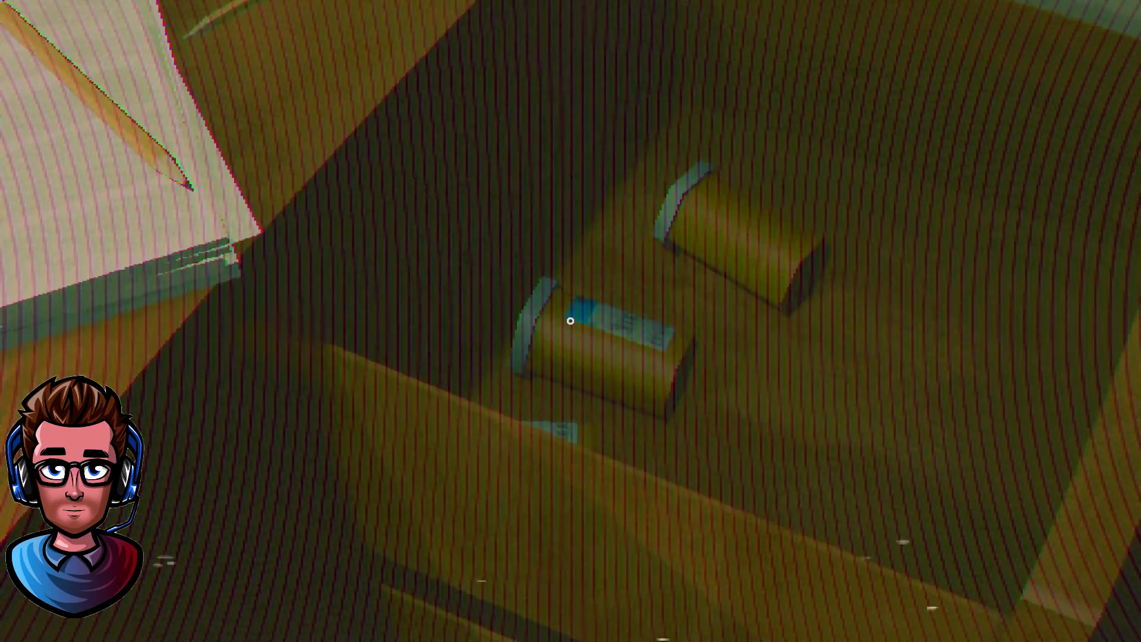
pyautogui.rightClick(570, 321)
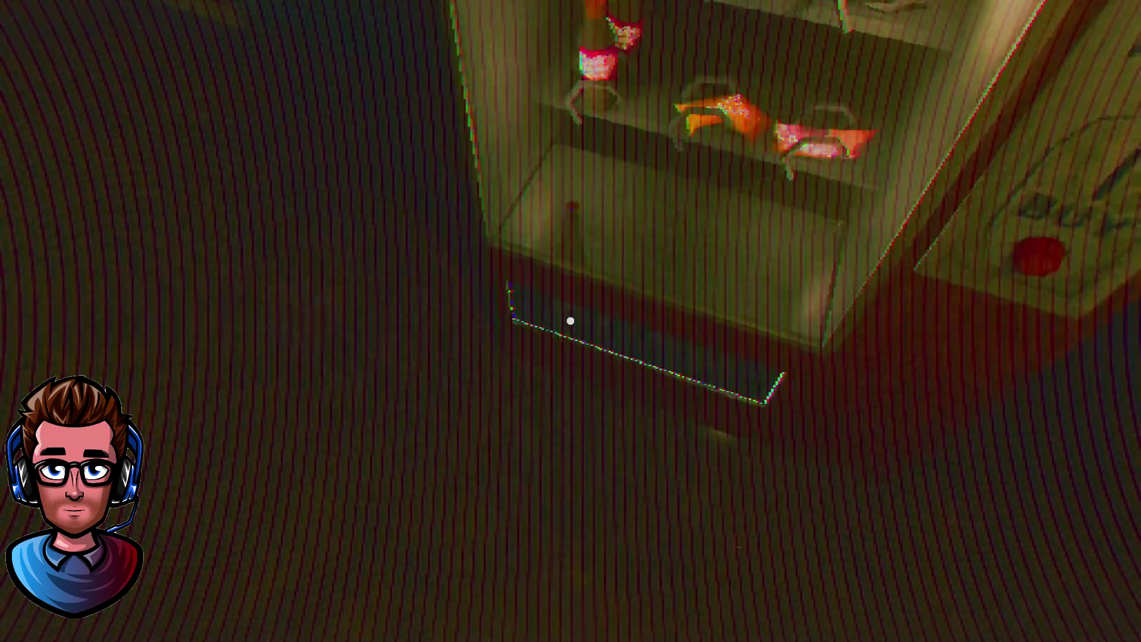
pyautogui.click(571, 321)
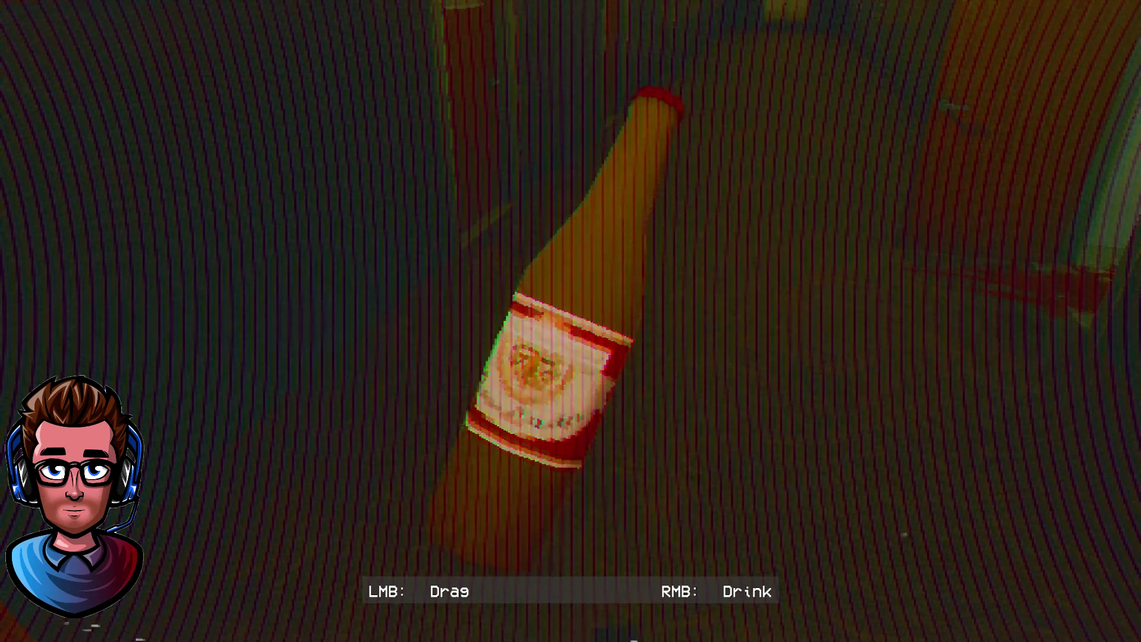
pyautogui.rightClick(571, 321)
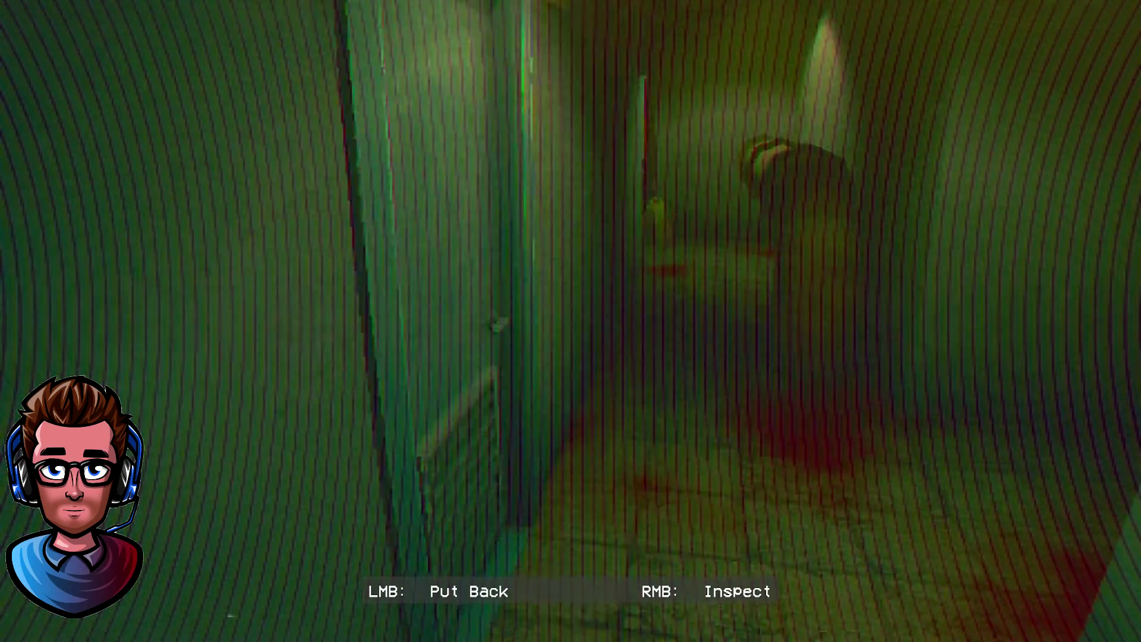
pyautogui.press('w')
pyautogui.press('w')
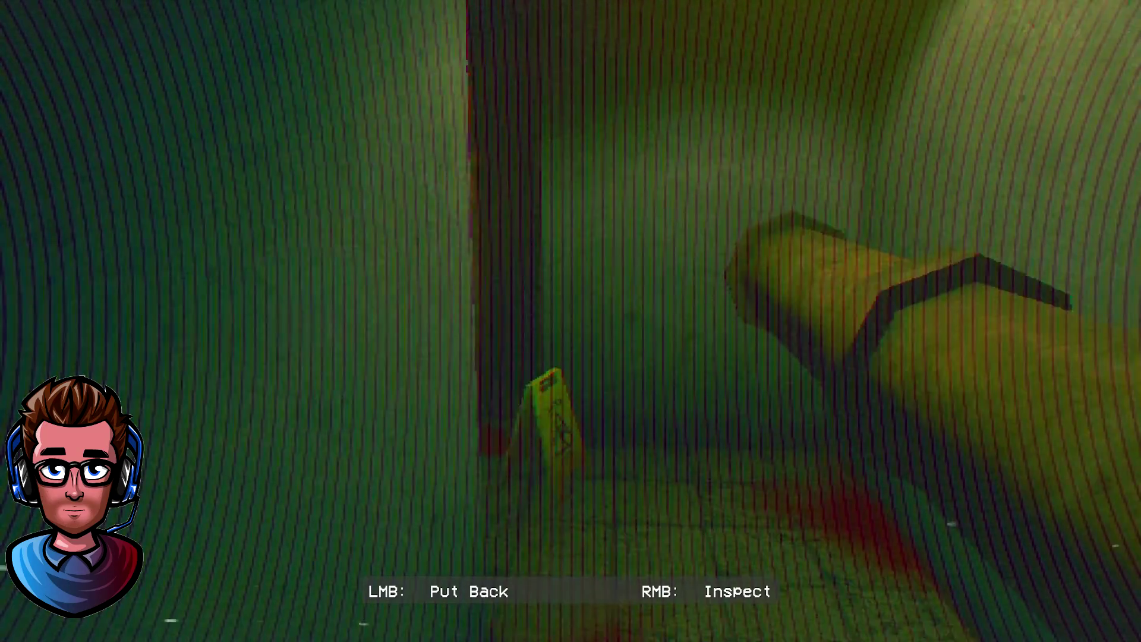
pyautogui.press('w')
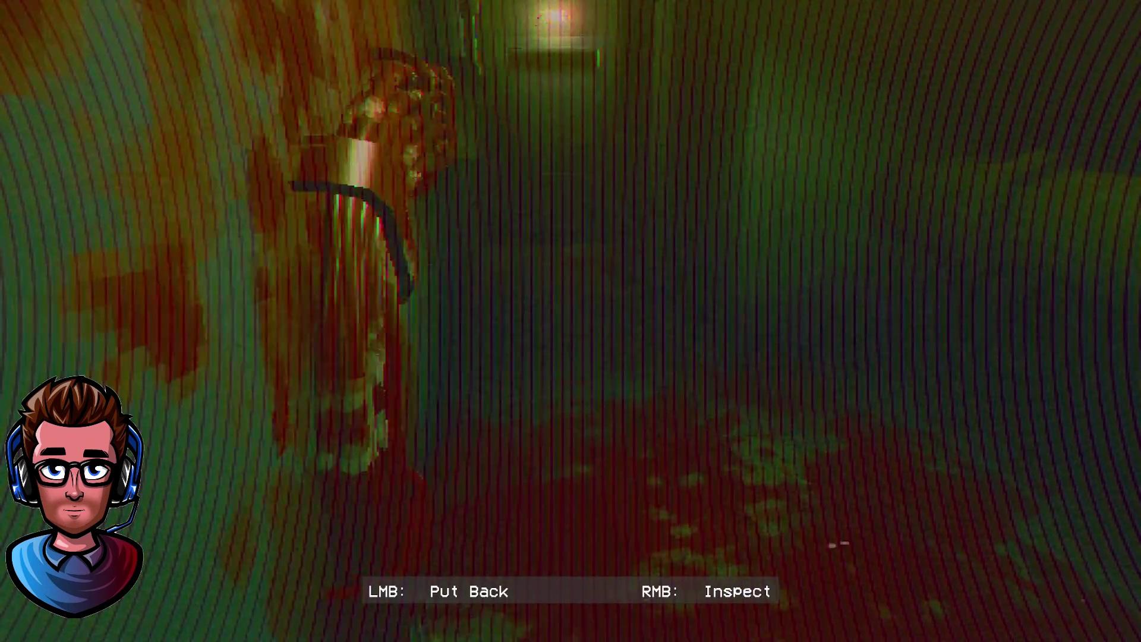
pyautogui.press('w')
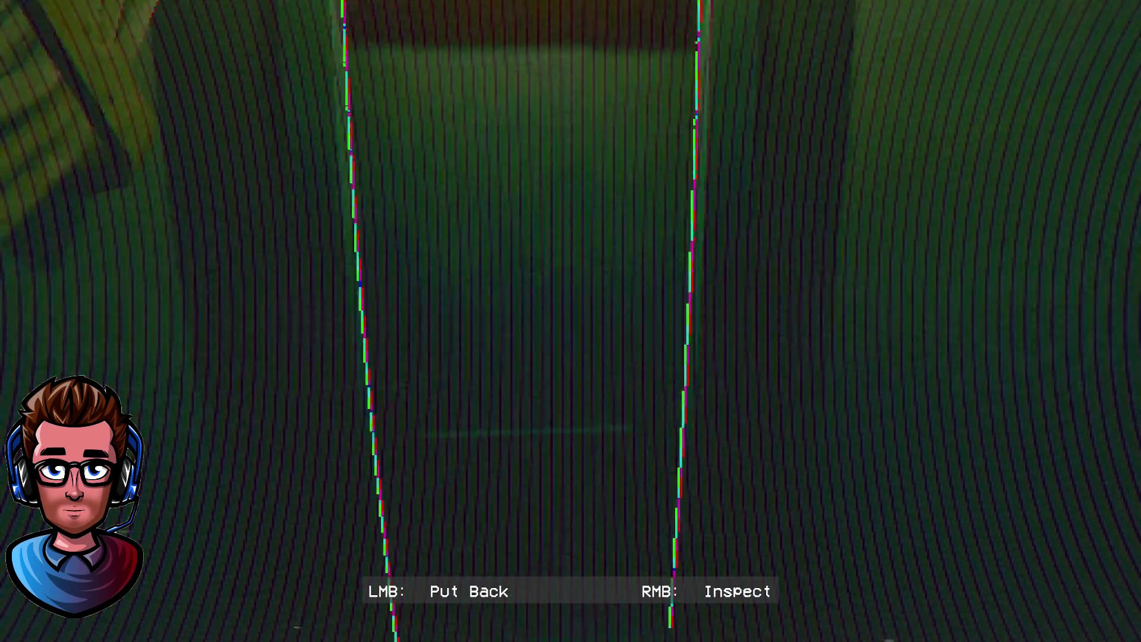
pyautogui.press('w')
pyautogui.press('w')
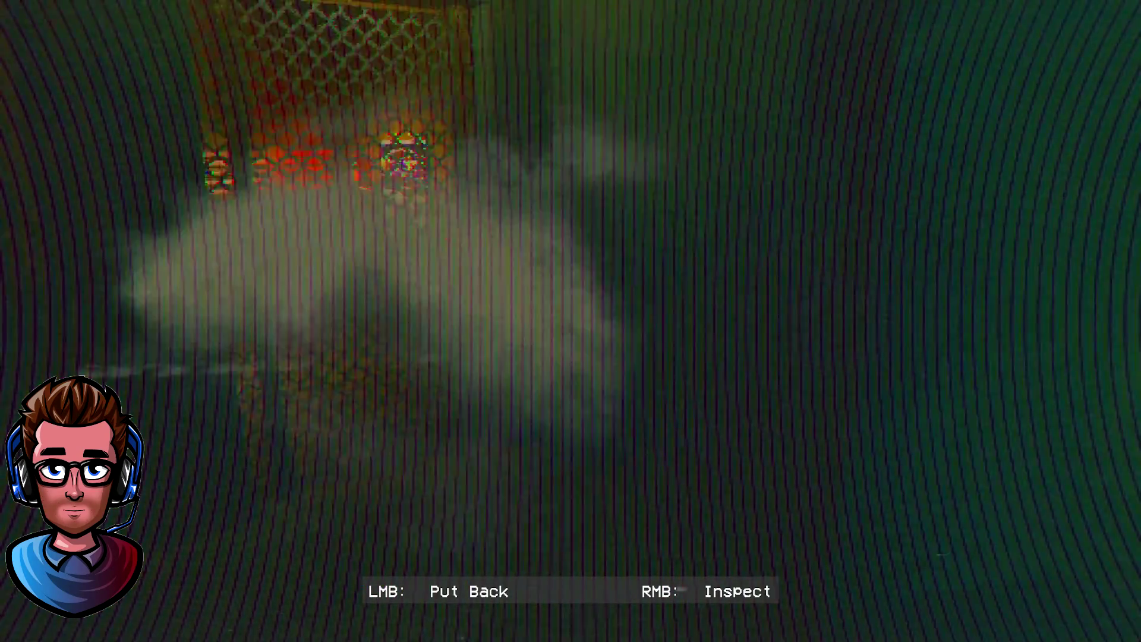
pyautogui.press('w')
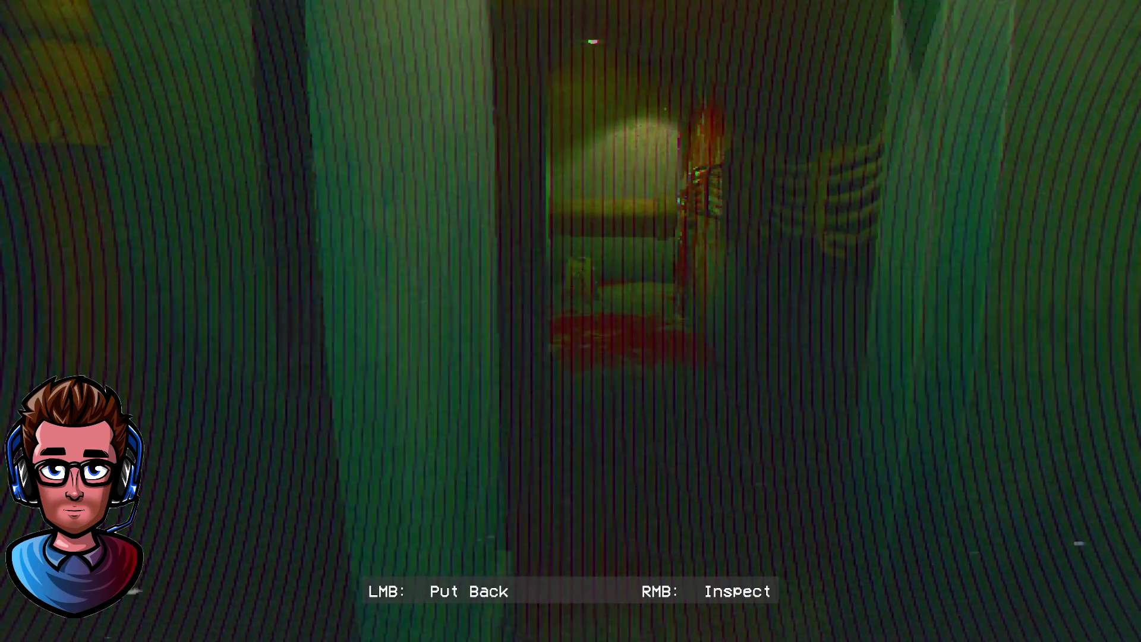
pyautogui.press('w')
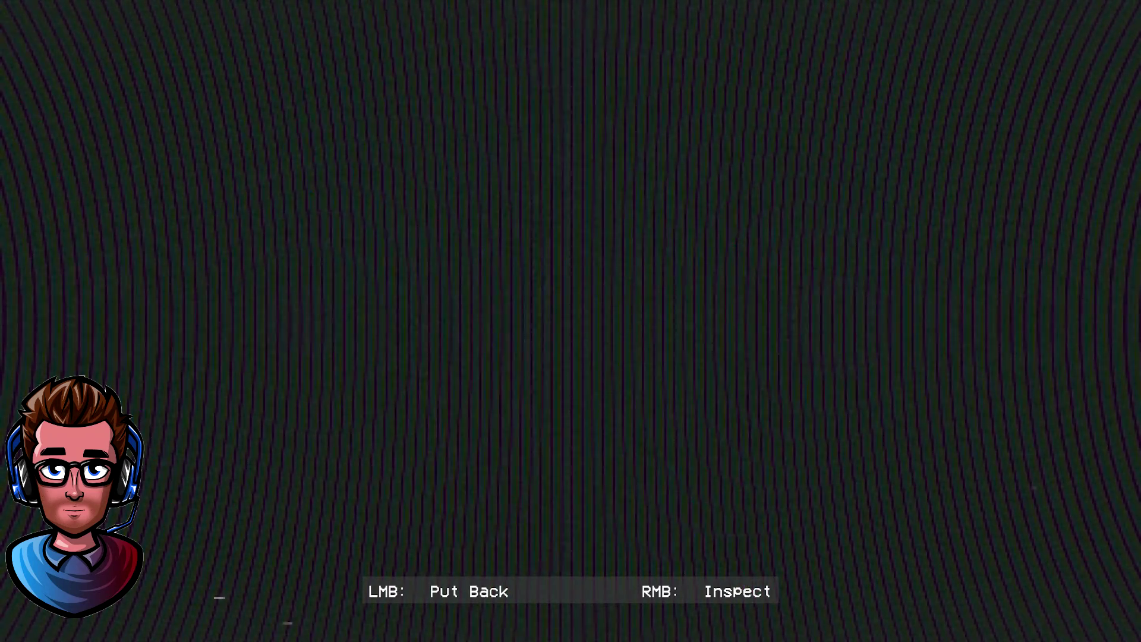
pyautogui.press('Escape')
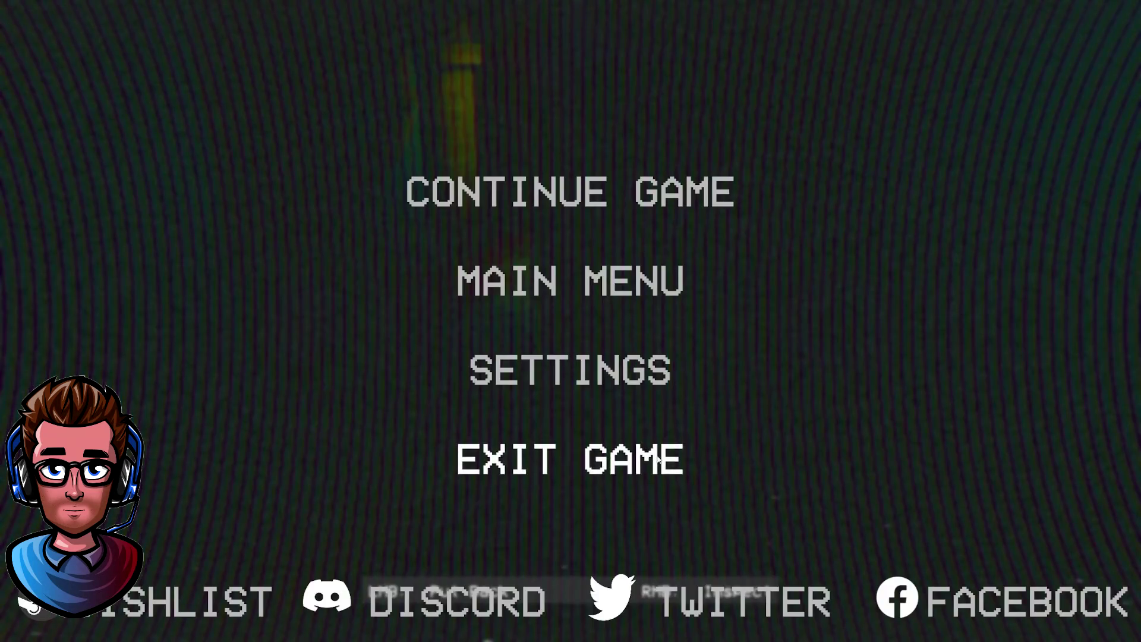